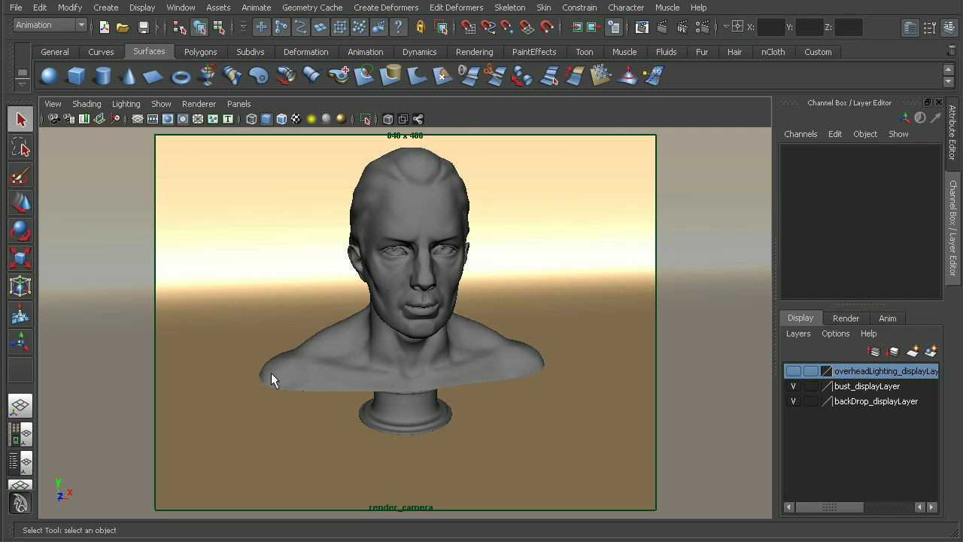
- Render the current frame with Maya Software to see the bust and its shadow on the backdrop
{"action": "left_click", "coordinate": [662, 27]}
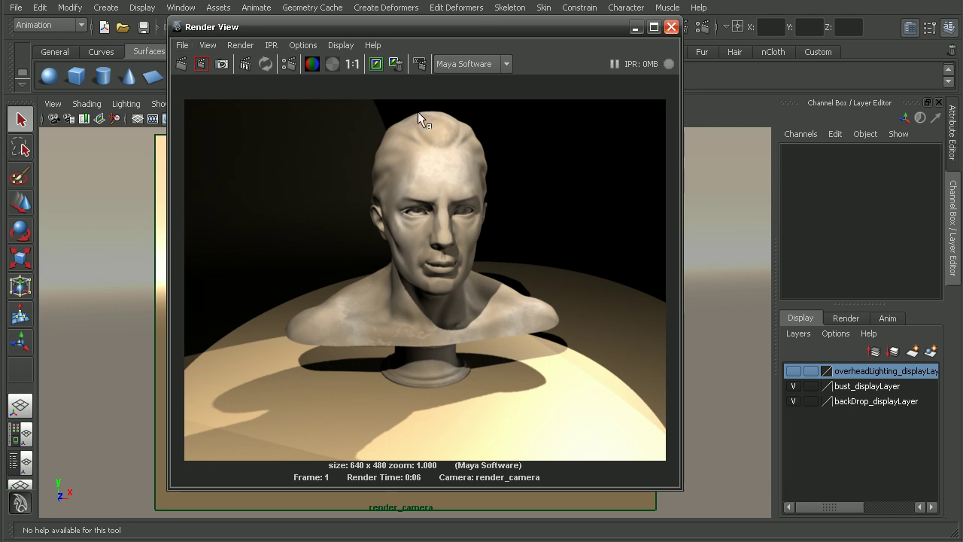
- Close Render View and open the Light-Centric Light Linking editor, moving it aside
{"action": "left_click", "coordinate": [672, 27]}
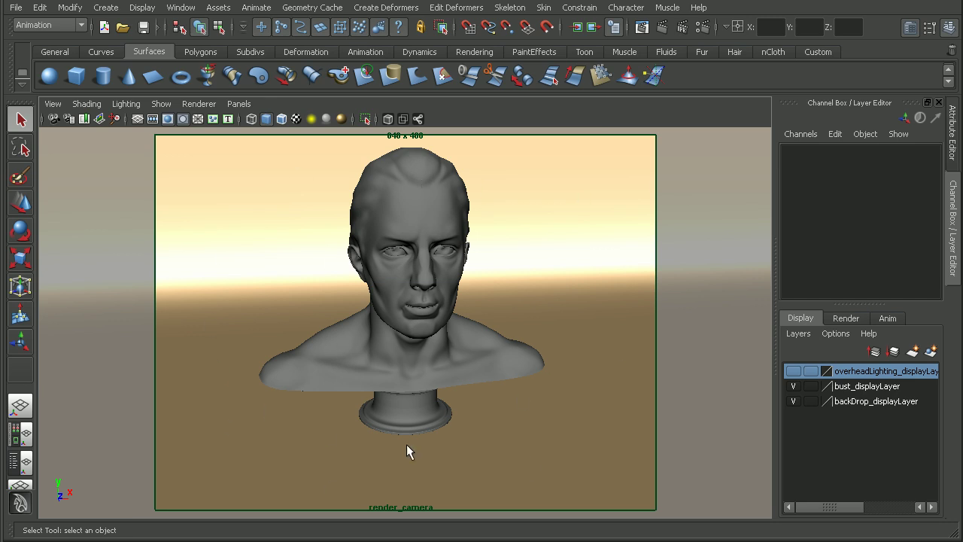
{"action": "left_click", "coordinate": [181, 8]}
{"action": "mouse_move", "coordinate": [186, 47]}
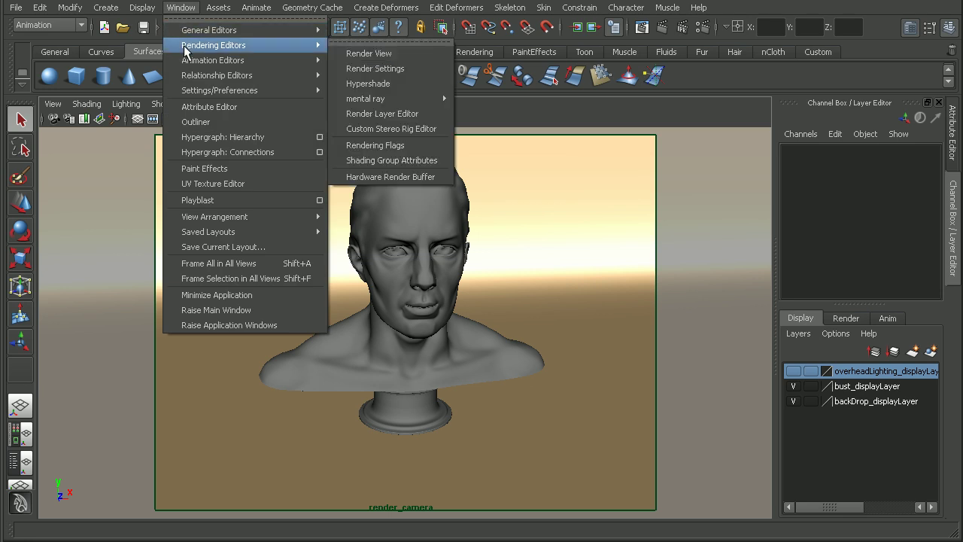
{"action": "mouse_move", "coordinate": [201, 79]}
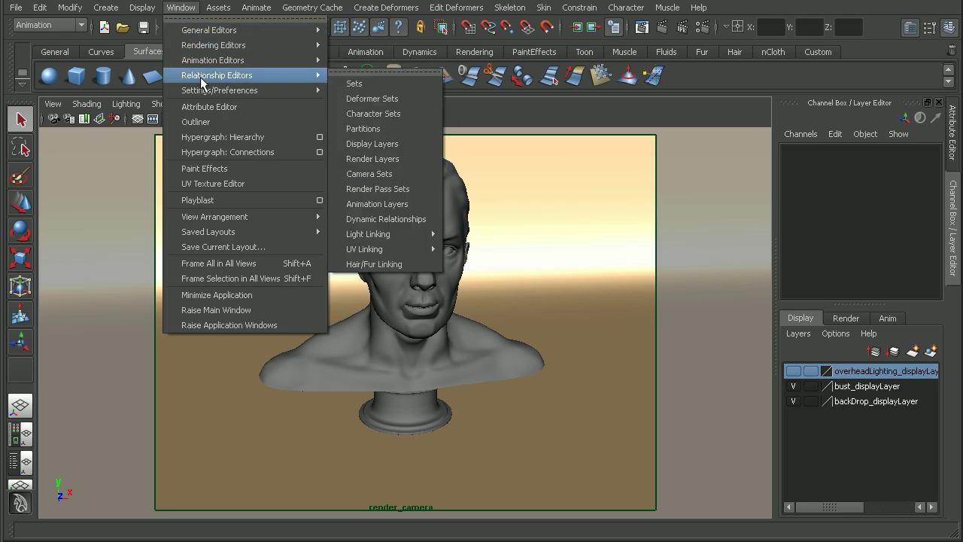
{"action": "mouse_move", "coordinate": [380, 237]}
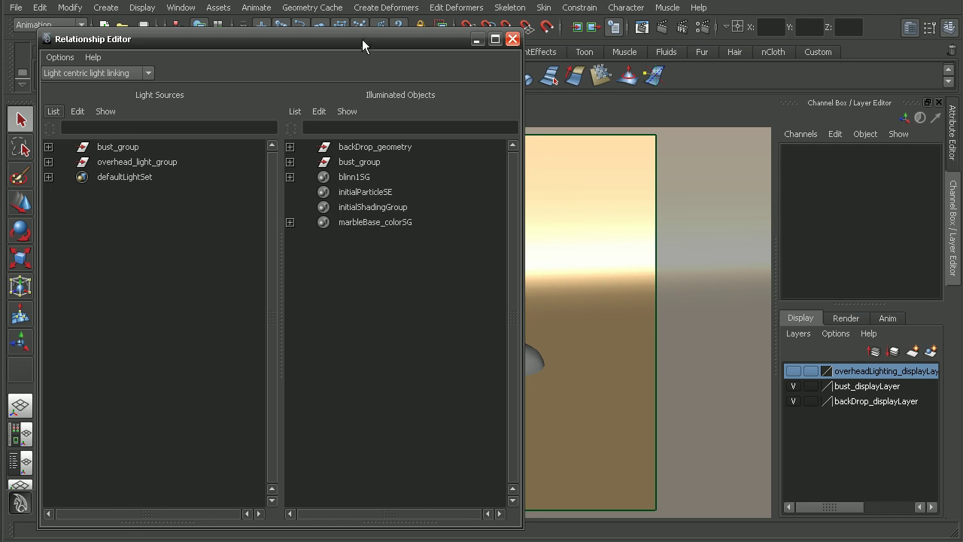
{"action": "left_click_drag", "start_coordinate": [363, 40], "coordinate": [570, 31]}
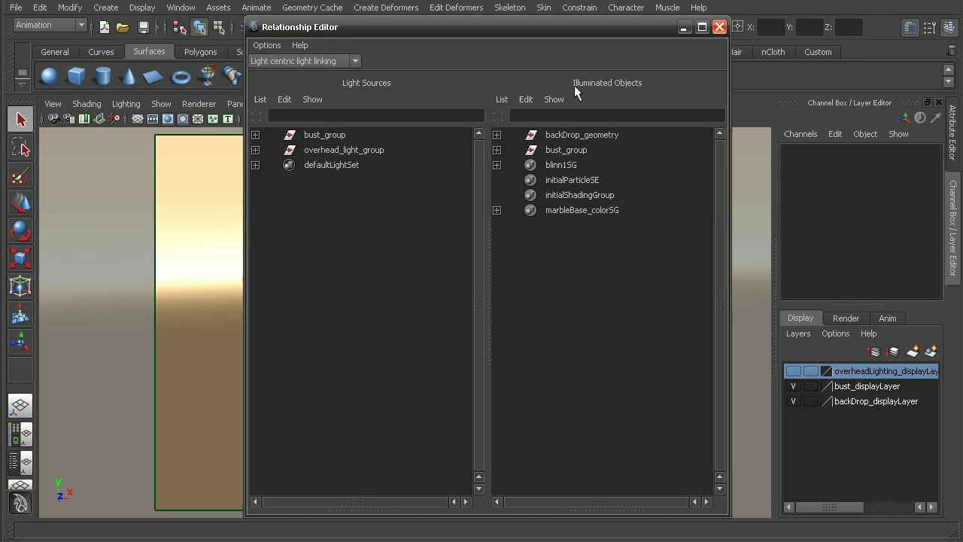
- Expand bust_group to reveal key_light, fill_light and back_light, and select it
{"action": "left_click", "coordinate": [255, 135]}
{"action": "left_click", "coordinate": [256, 150]}
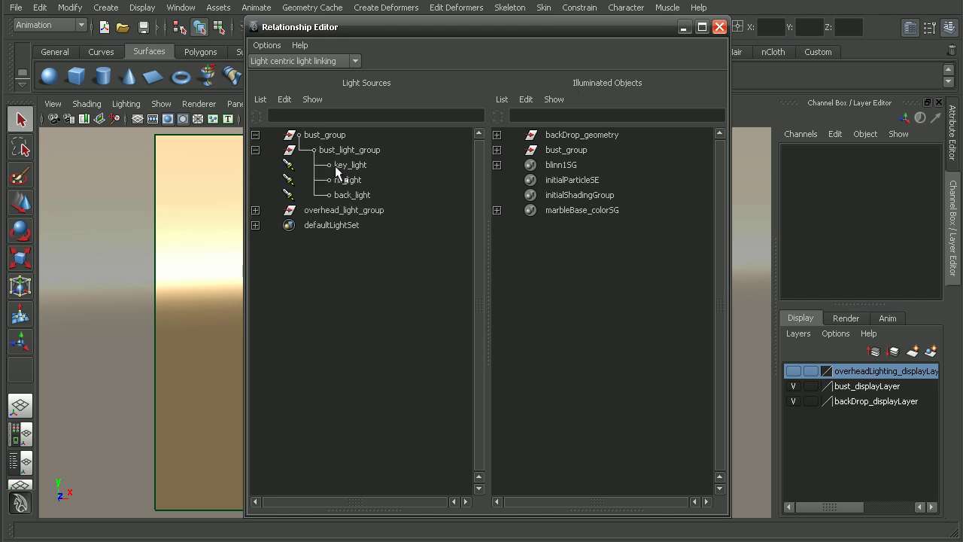
{"action": "left_click", "coordinate": [329, 137]}
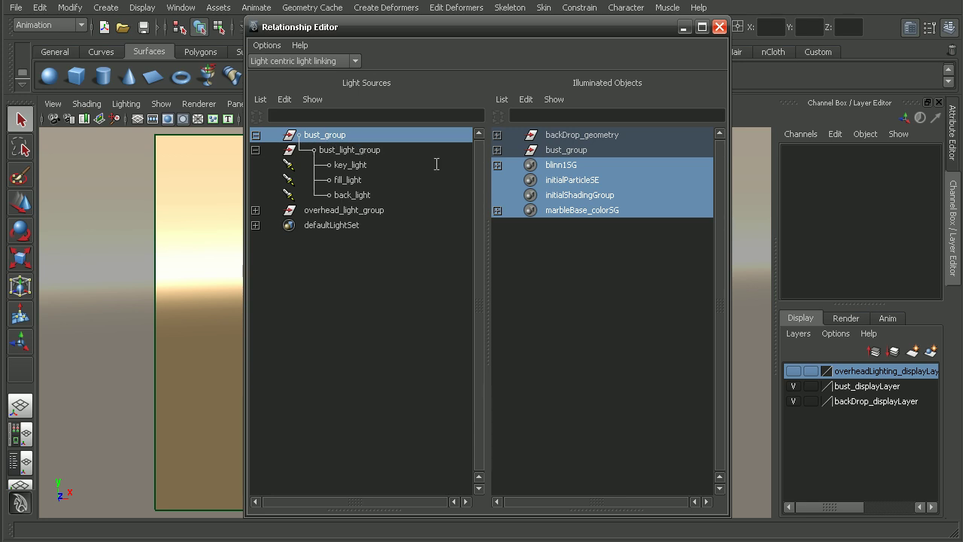
- Unlink backDrop_geometry from the bust lights and close the Relationship Editor
{"action": "left_click_drag", "start_coordinate": [444, 27], "coordinate": [611, 20]}
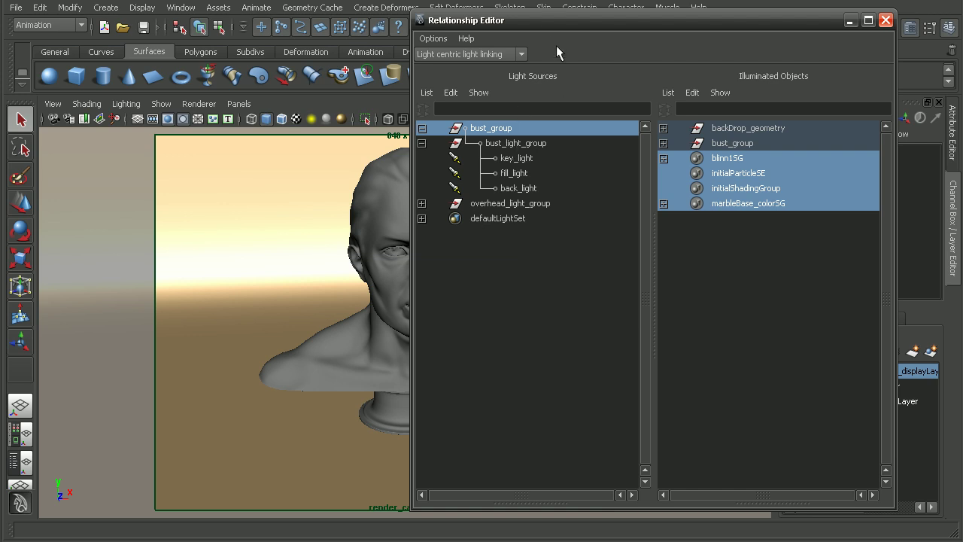
{"action": "left_click_drag", "start_coordinate": [554, 21], "coordinate": [453, 24]}
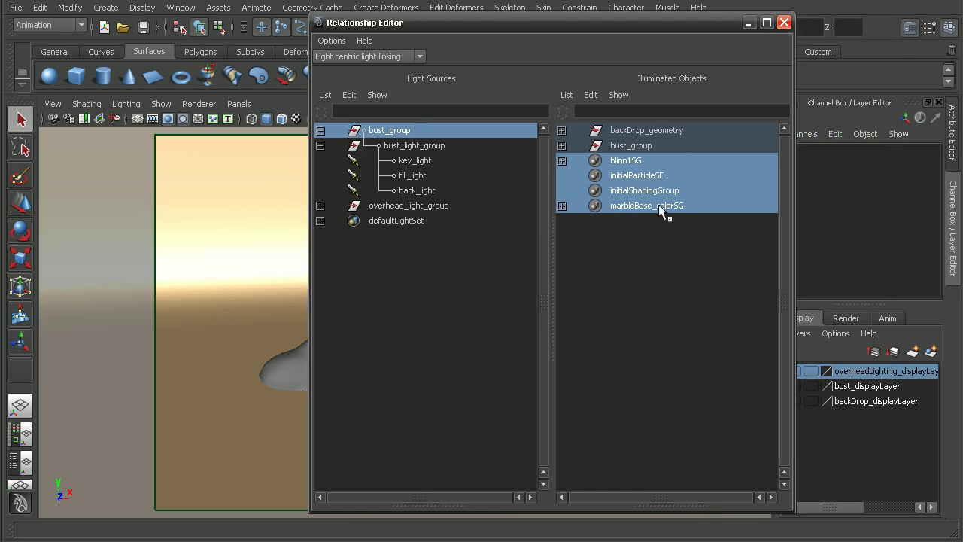
{"action": "middle_click_drag", "start_coordinate": [636, 121], "coordinate": [637, 220]}
{"action": "middle_click_drag", "start_coordinate": [395, 132], "coordinate": [396, 190]}
{"action": "left_click", "coordinate": [634, 131]}
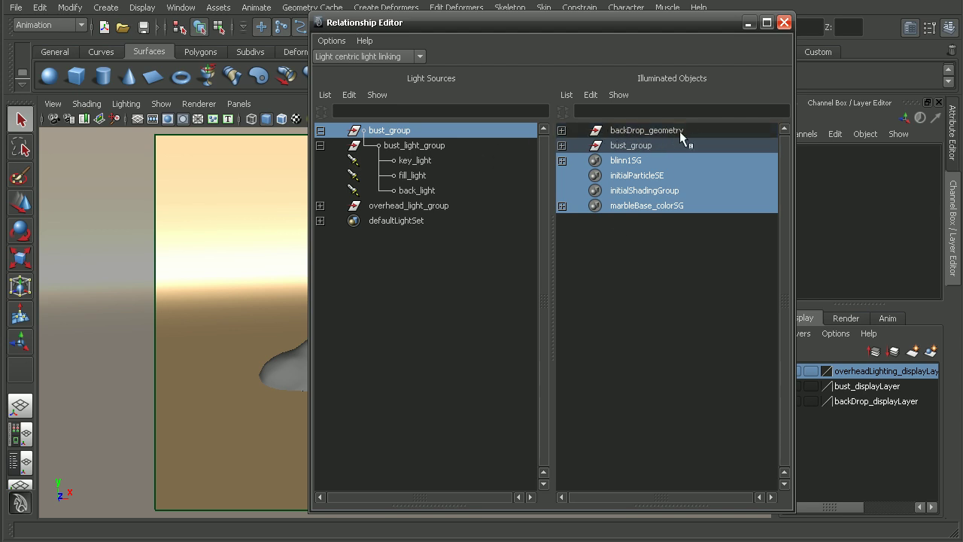
{"action": "left_click", "coordinate": [784, 22]}
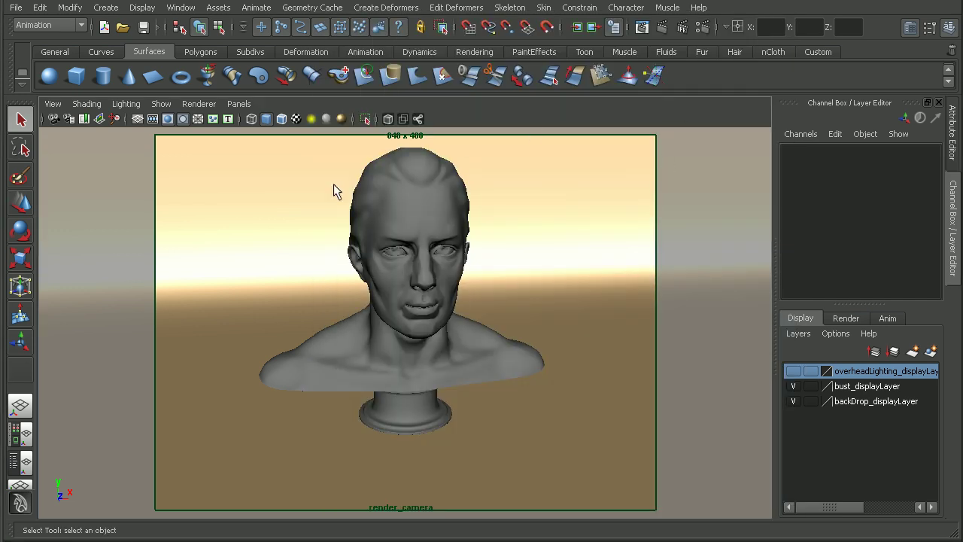
- Keep the earlier render and re-render the bust against a black backdrop, comparing both images
{"action": "left_click", "coordinate": [643, 30]}
{"action": "left_click", "coordinate": [374, 64]}
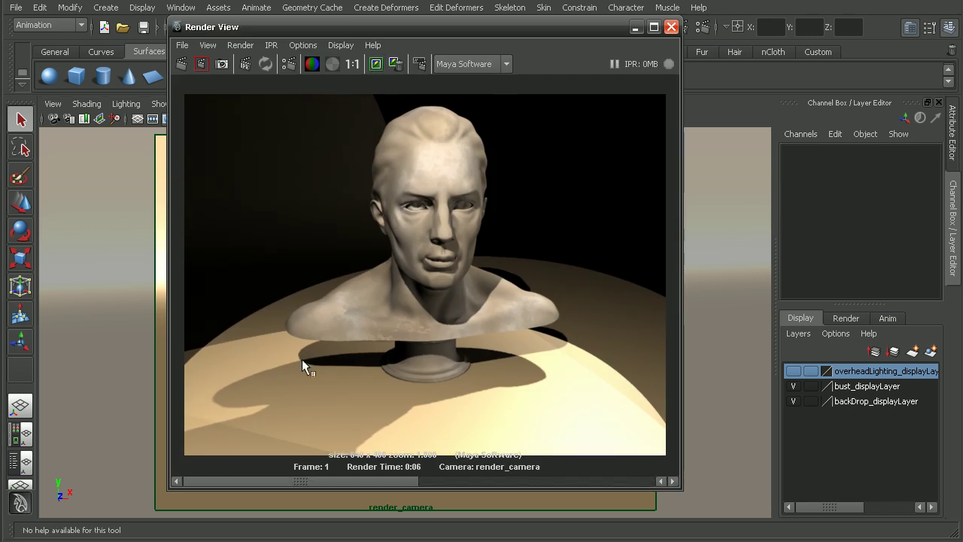
{"action": "left_click", "coordinate": [182, 64]}
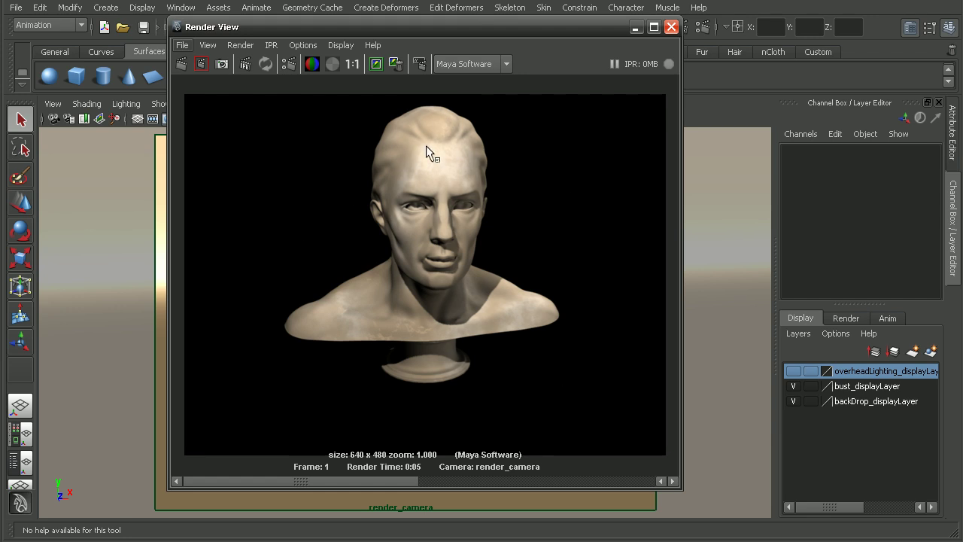
{"action": "left_click_drag", "start_coordinate": [322, 479], "coordinate": [492, 480]}
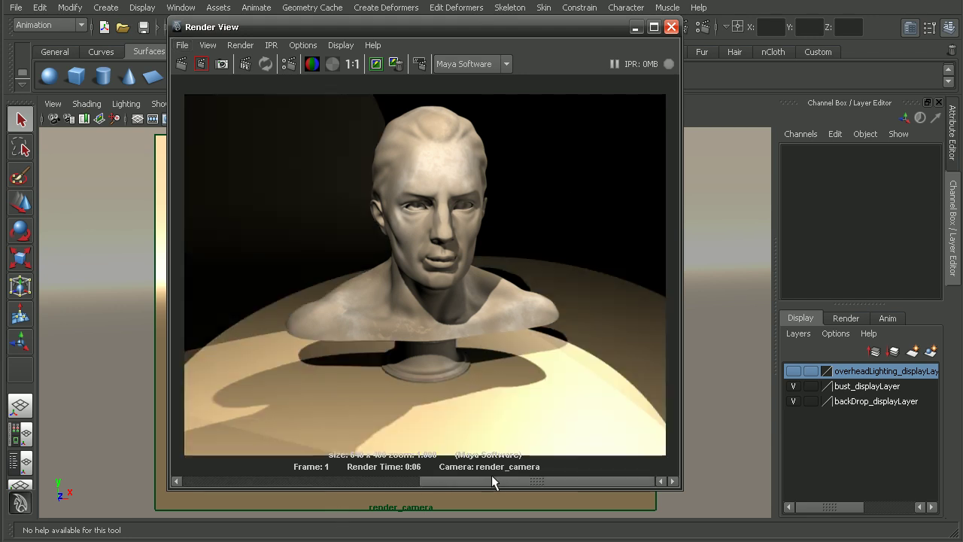
{"action": "left_click_drag", "start_coordinate": [428, 479], "coordinate": [192, 480]}
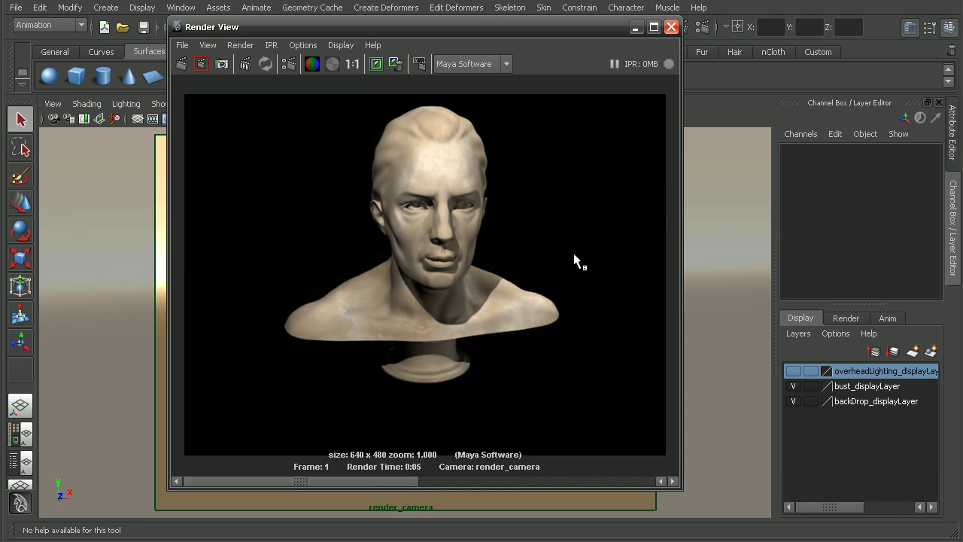
{"action": "left_click", "coordinate": [671, 27]}
- Switch to the Outliner/Persp layout, make overheadLighting visible, and orbit to view the overhead lights
{"action": "left_click", "coordinate": [20, 462]}
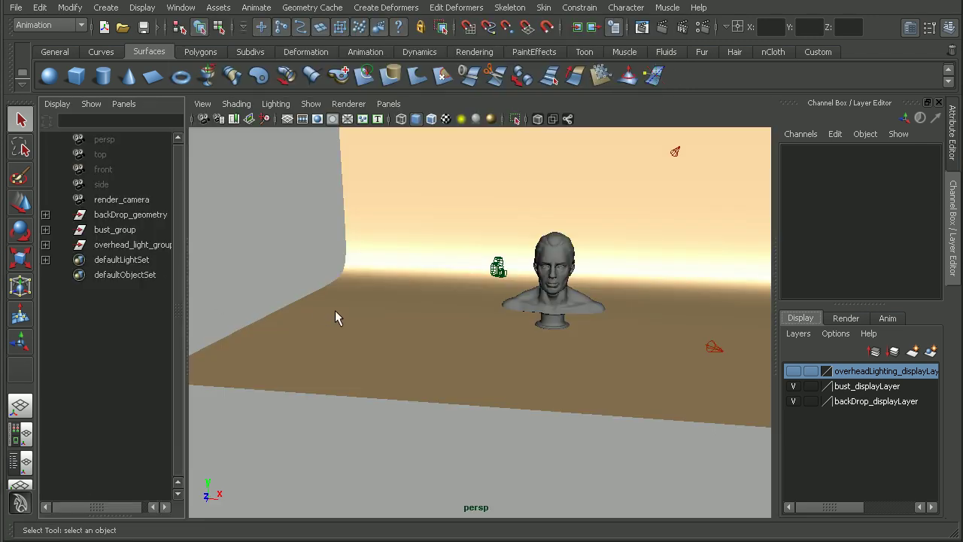
{"action": "left_click", "coordinate": [135, 245]}
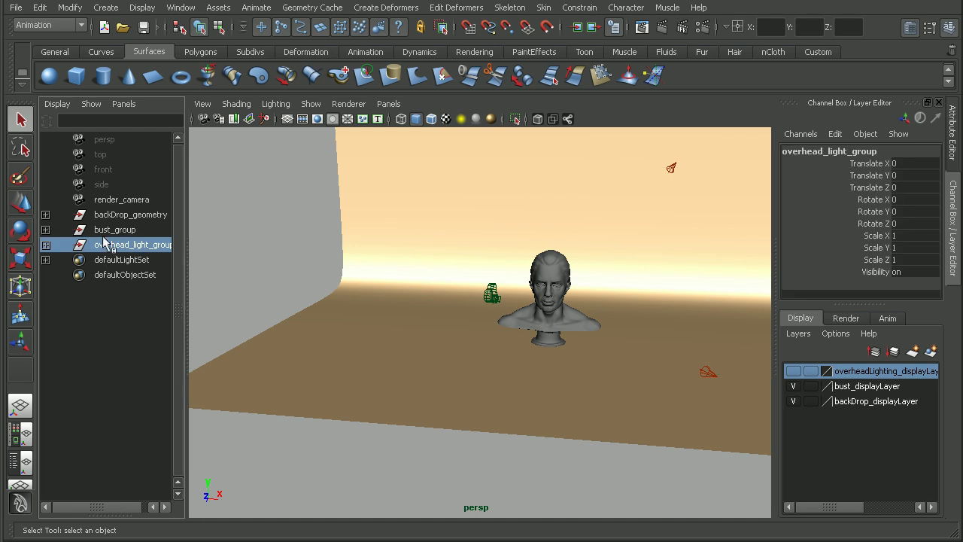
{"action": "left_click", "coordinate": [793, 371]}
{"action": "middle_click_drag", "start_coordinate": [654, 209], "coordinate": [642, 319], "text": "alt"}
{"action": "left_click_drag", "start_coordinate": [642, 320], "coordinate": [443, 235], "text": "alt"}
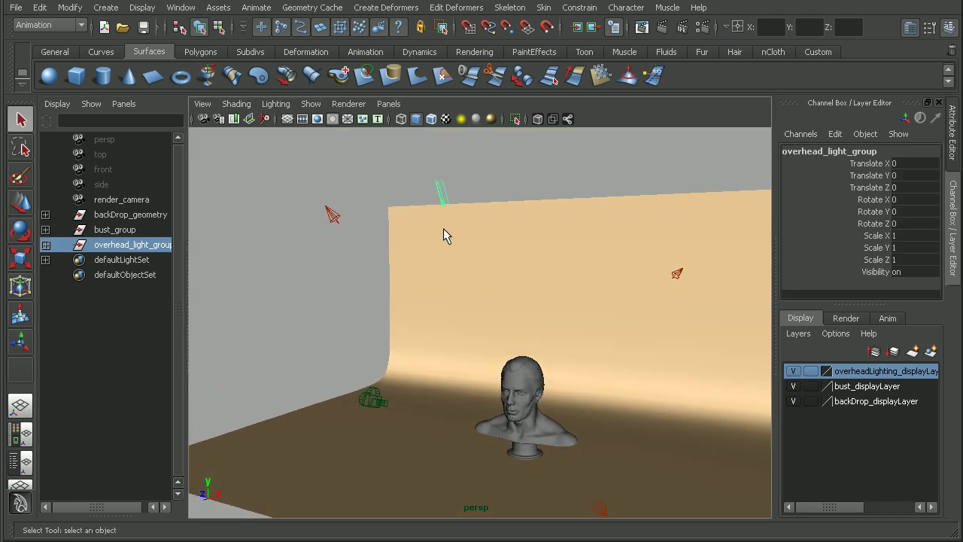
{"action": "left_click_drag", "start_coordinate": [496, 178], "coordinate": [473, 237], "text": "alt"}
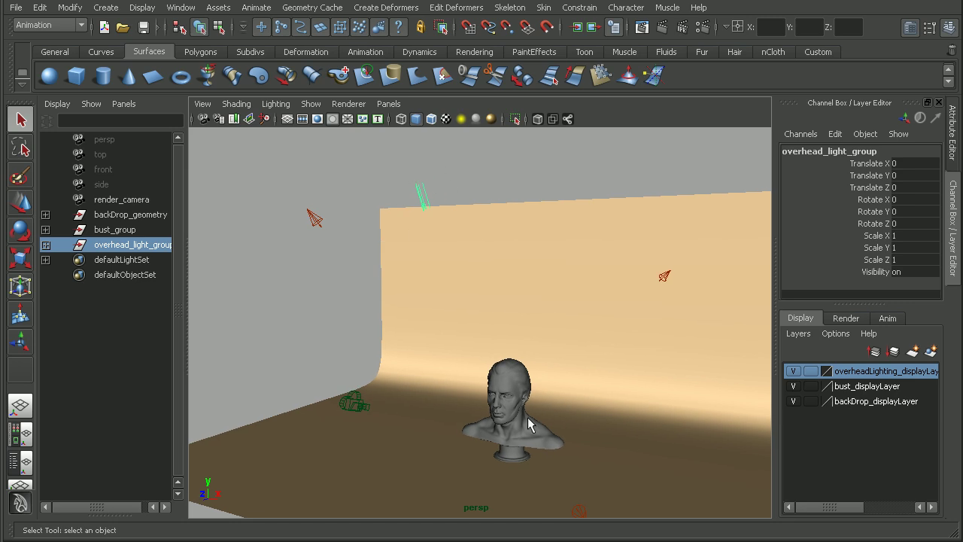
{"action": "left_click_drag", "start_coordinate": [502, 375], "coordinate": [495, 340], "text": "alt"}
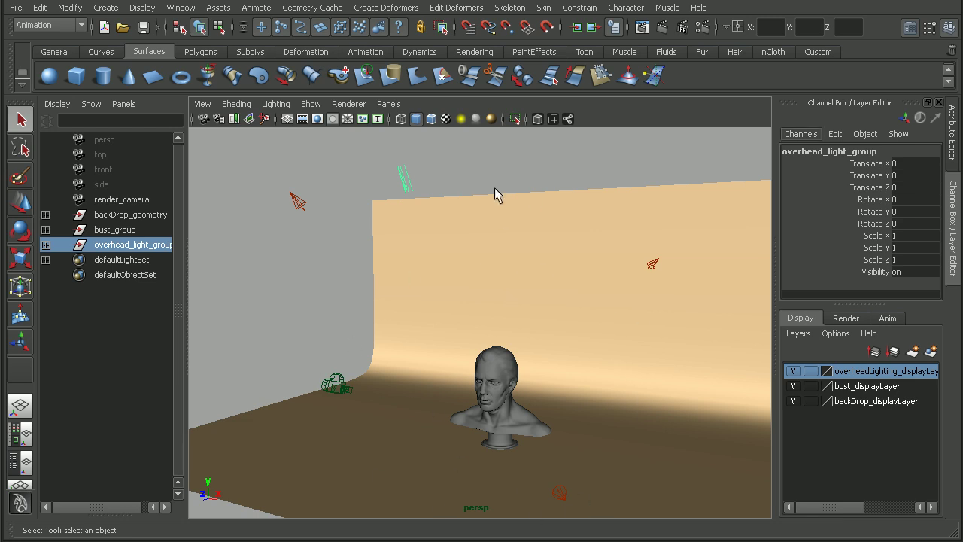
- Open the Light-Centric Light Linking editor and move it aside
{"action": "left_click", "coordinate": [181, 7]}
{"action": "mouse_move", "coordinate": [213, 75]}
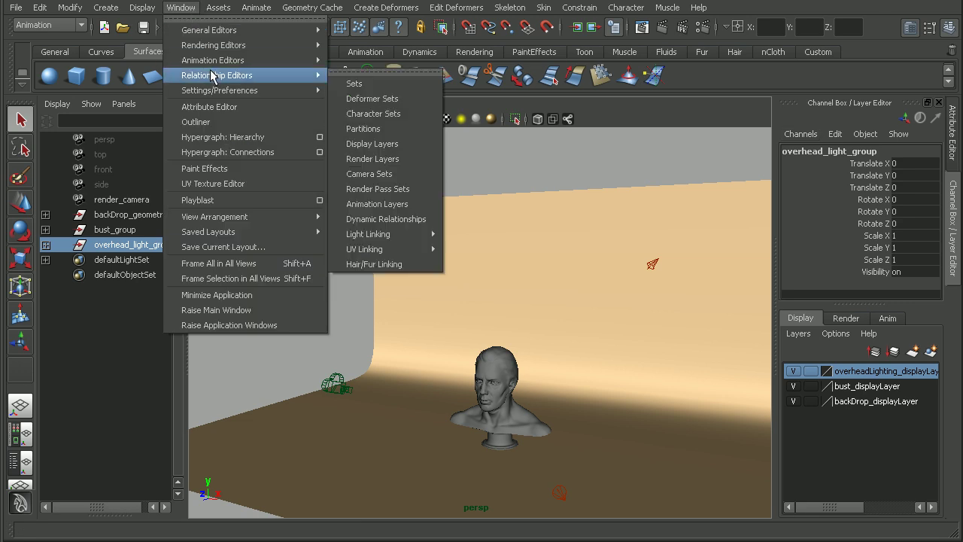
{"action": "mouse_move", "coordinate": [368, 234]}
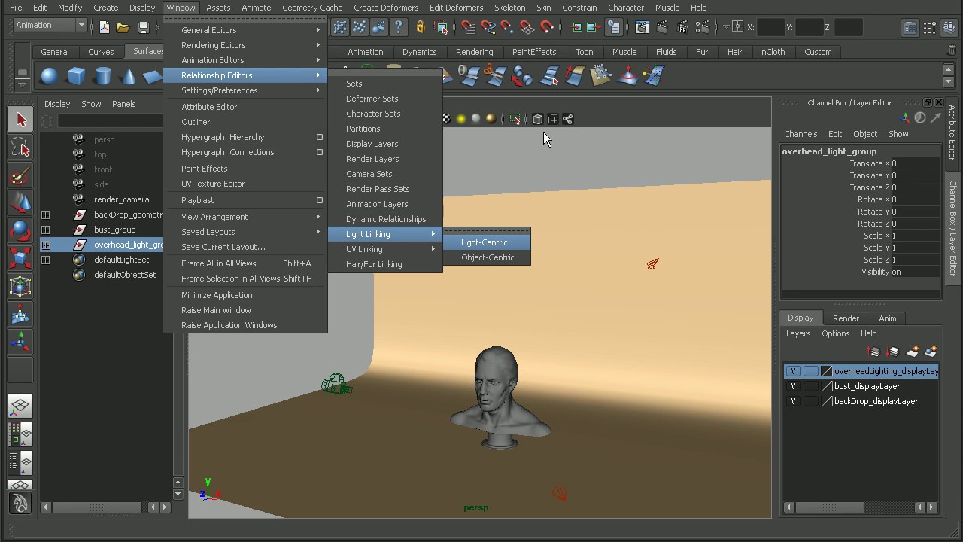
{"action": "left_click", "coordinate": [484, 241]}
{"action": "left_click_drag", "start_coordinate": [463, 21], "coordinate": [391, 23]}
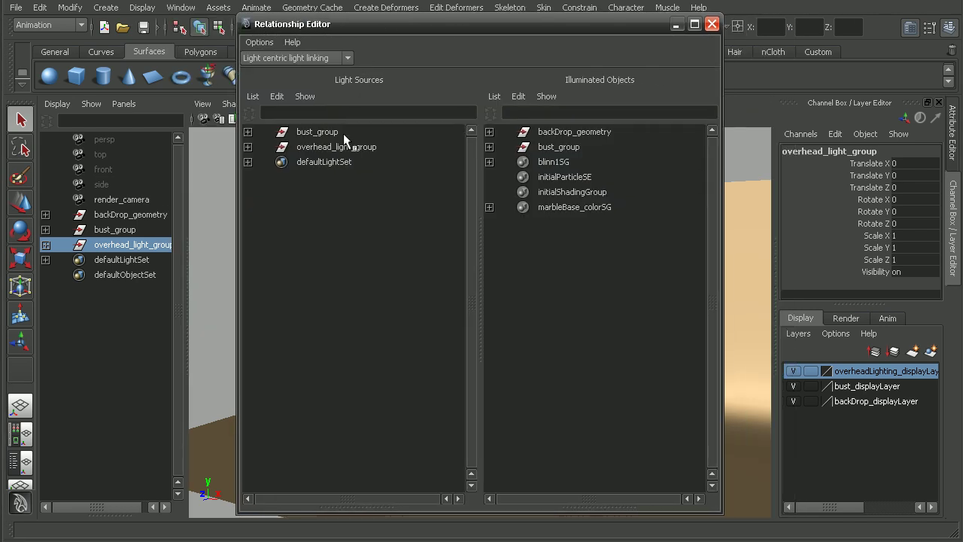
- Unlink bust_group from overhead_light_group so it lights only backDrop_geometry
{"action": "left_click", "coordinate": [343, 144]}
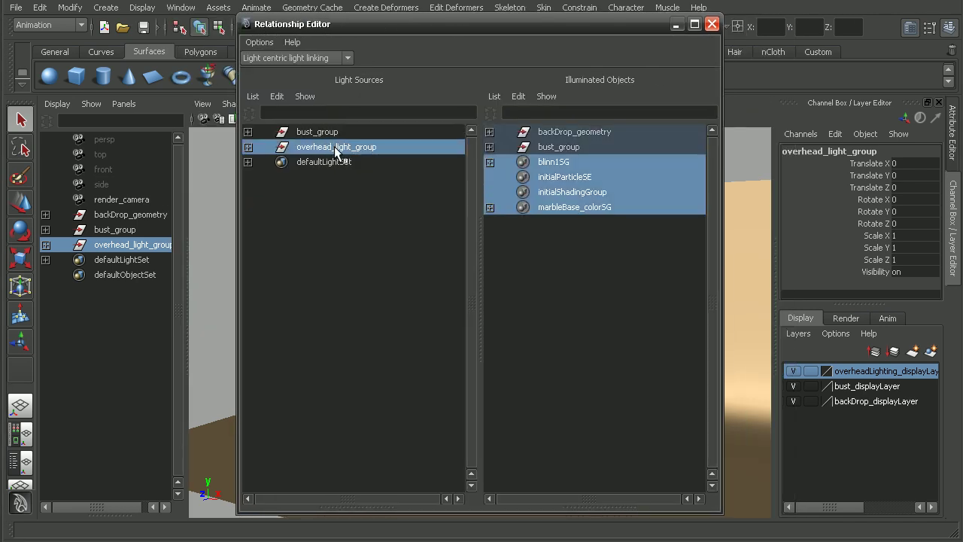
{"action": "left_click", "coordinate": [574, 149]}
{"action": "middle_click_drag", "start_coordinate": [574, 149], "coordinate": [597, 148]}
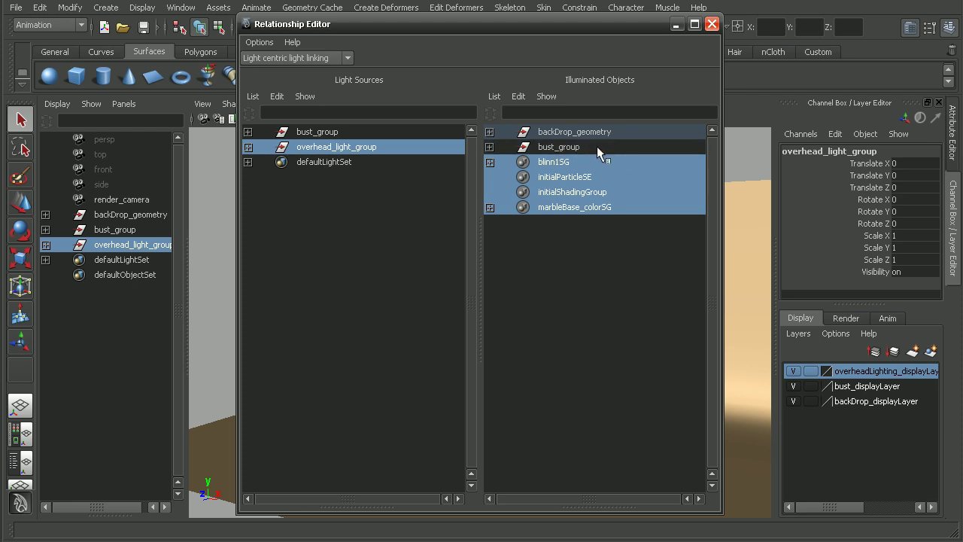
{"action": "left_click_drag", "start_coordinate": [597, 30], "coordinate": [561, 35]}
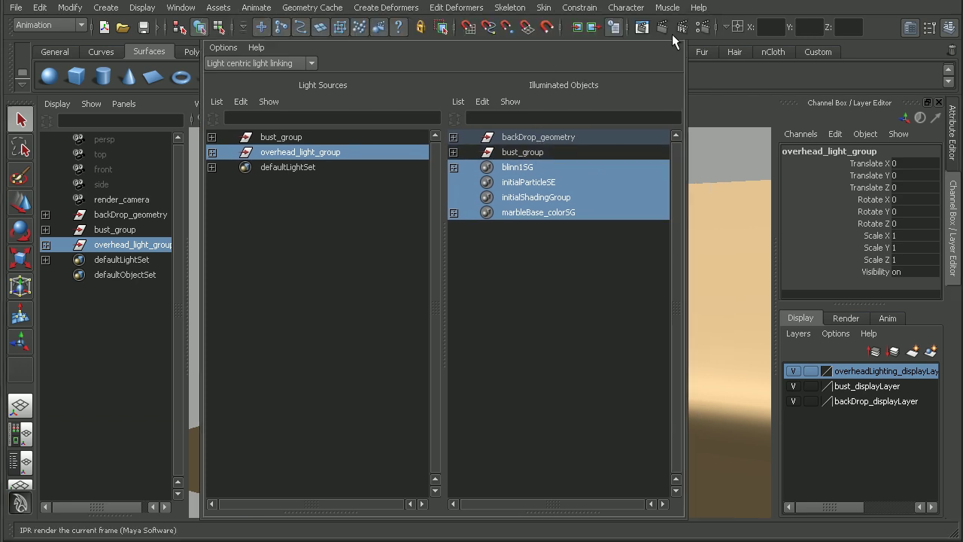
- Close the editor and re-render to show the tan backdrop lit behind the bust
{"action": "left_click", "coordinate": [674, 30]}
{"action": "left_click", "coordinate": [644, 29]}
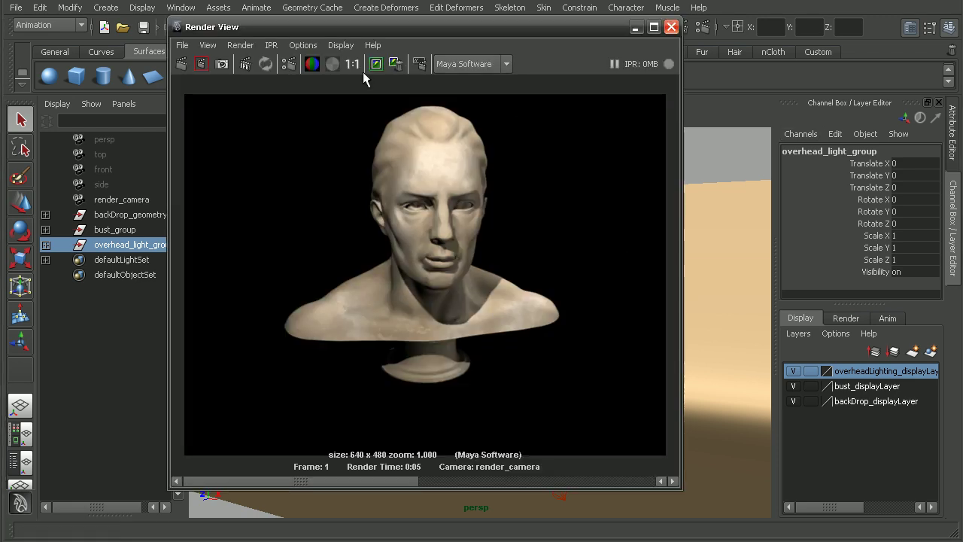
{"action": "left_click", "coordinate": [180, 65]}
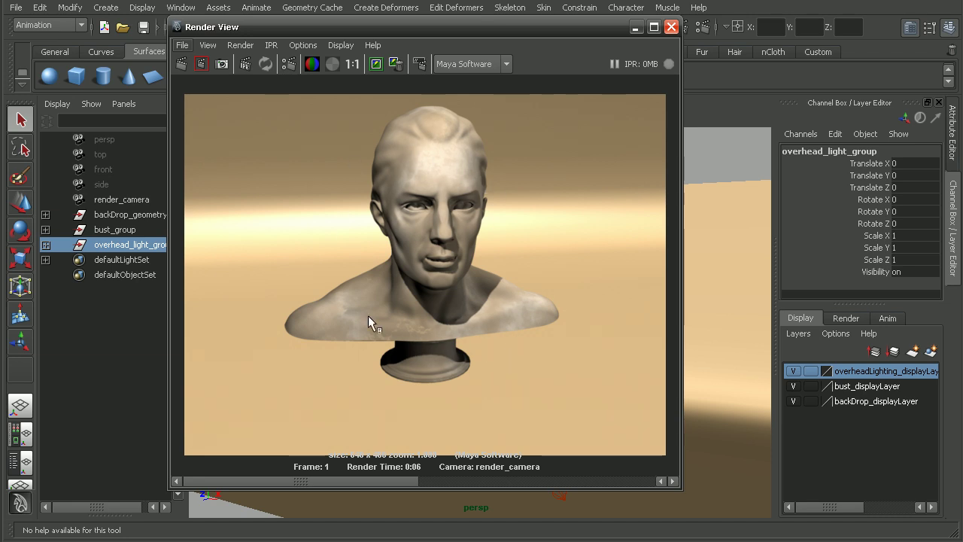
- Close Render View and open the Light-Centric Light Linking editor
{"action": "left_click", "coordinate": [671, 27]}
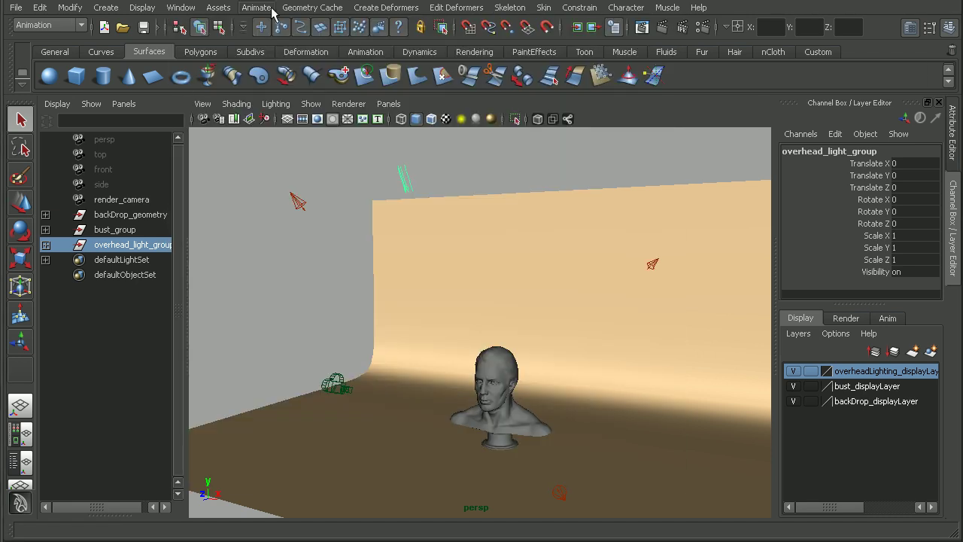
{"action": "left_click", "coordinate": [181, 8]}
{"action": "mouse_move", "coordinate": [214, 76]}
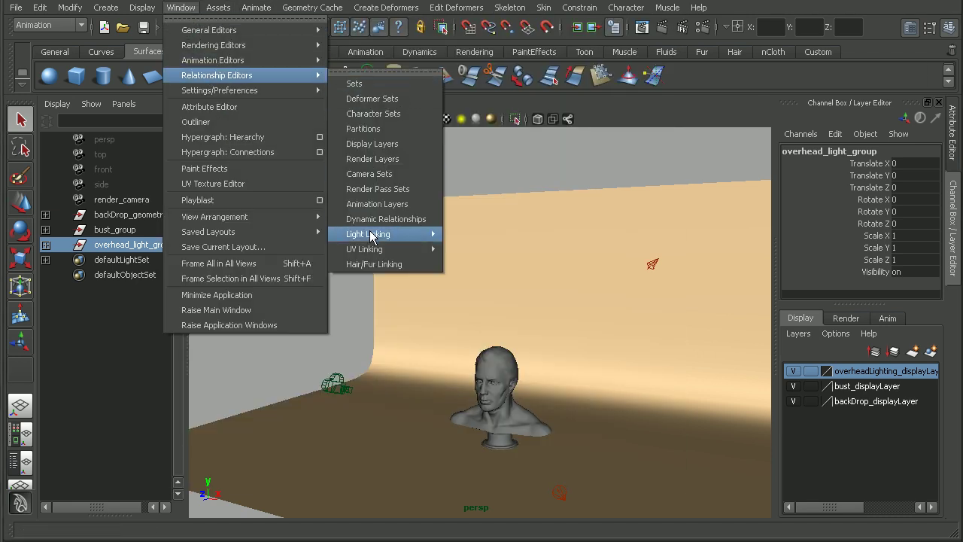
{"action": "mouse_move", "coordinate": [369, 234]}
{"action": "left_click", "coordinate": [510, 240]}
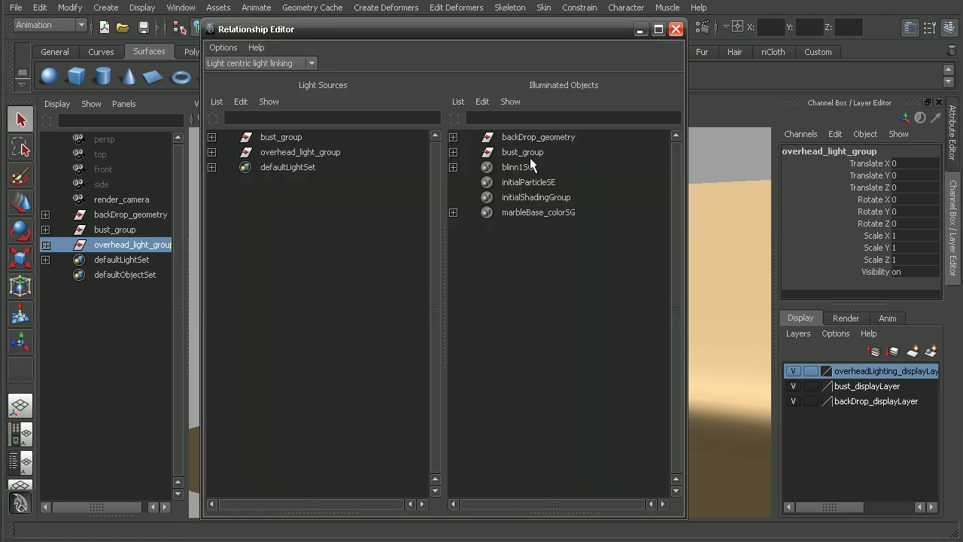
- Expand overhead_light_group and check what overhead_light and overhead_shadow_light illuminate
{"action": "left_click", "coordinate": [212, 152]}
{"action": "left_click", "coordinate": [297, 153]}
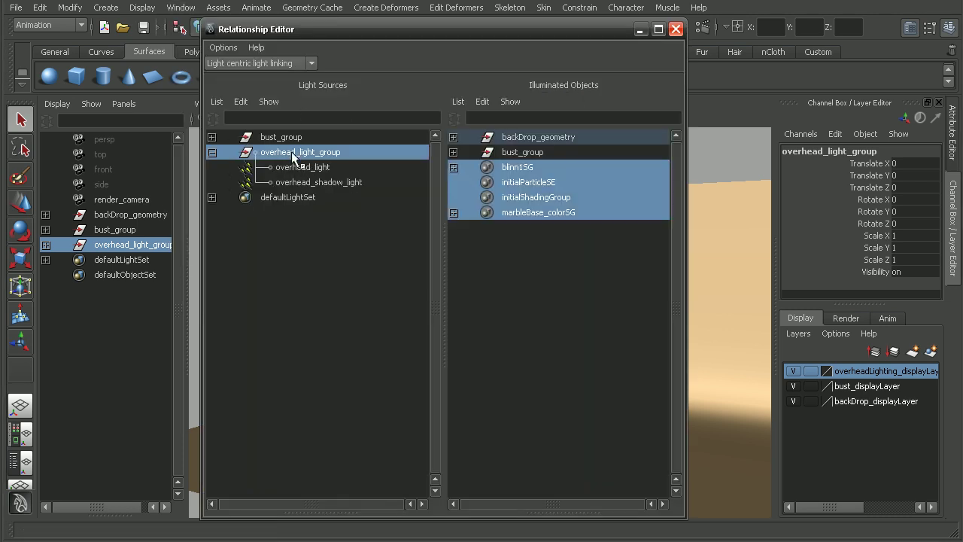
{"action": "left_click", "coordinate": [291, 166]}
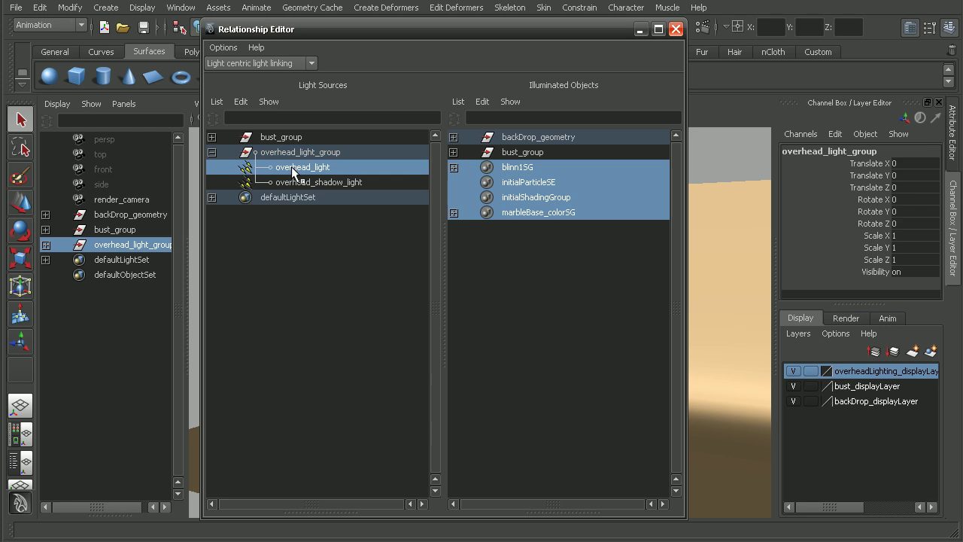
{"action": "left_click", "coordinate": [296, 182]}
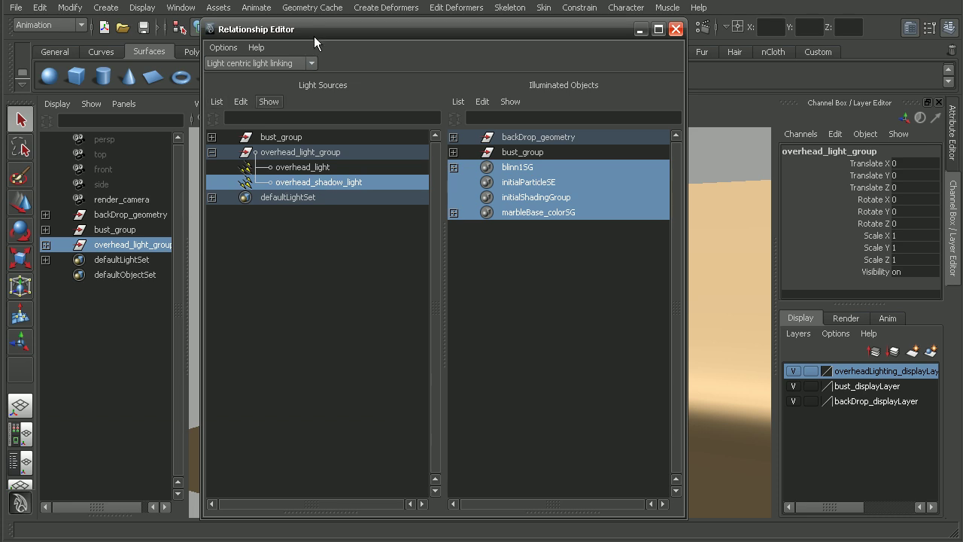
{"action": "left_click_drag", "start_coordinate": [314, 36], "coordinate": [291, 29]}
- Select overhead_shadow_light in the Outliner and show its attributes down to Depth Map Shadow settings
{"action": "left_click", "coordinate": [45, 244]}
{"action": "left_click", "coordinate": [126, 273]}
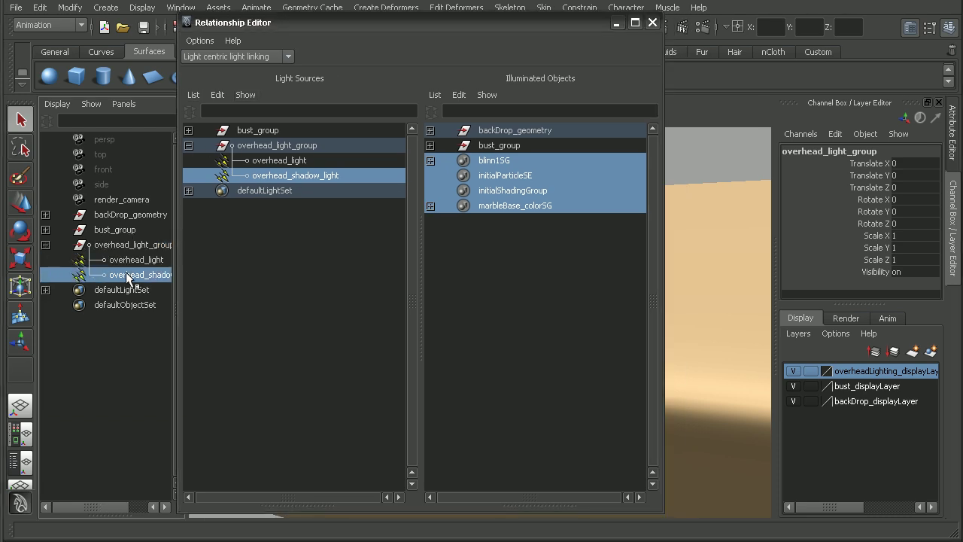
{"action": "left_click", "coordinate": [942, 155]}
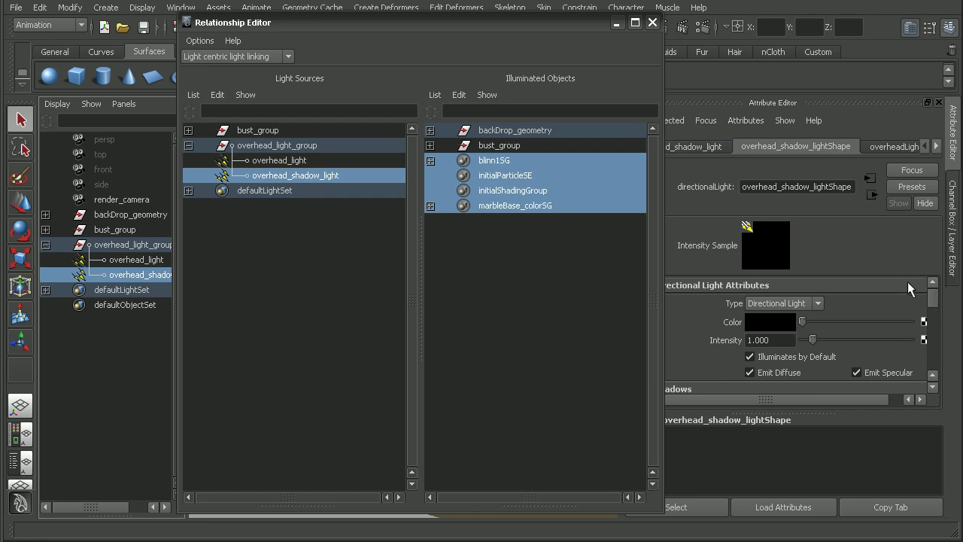
{"action": "left_click_drag", "start_coordinate": [933, 300], "coordinate": [938, 325]}
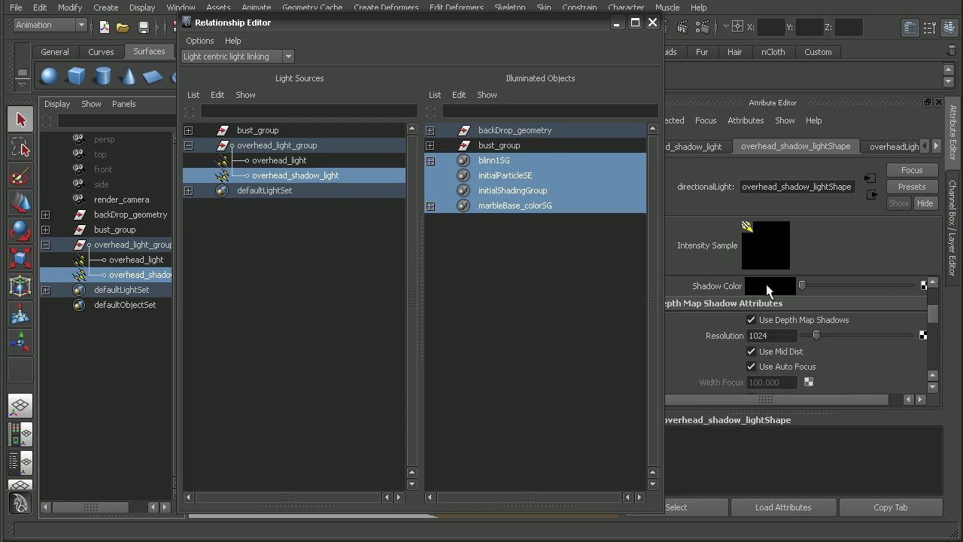
{"action": "left_click_drag", "start_coordinate": [466, 25], "coordinate": [711, 36]}
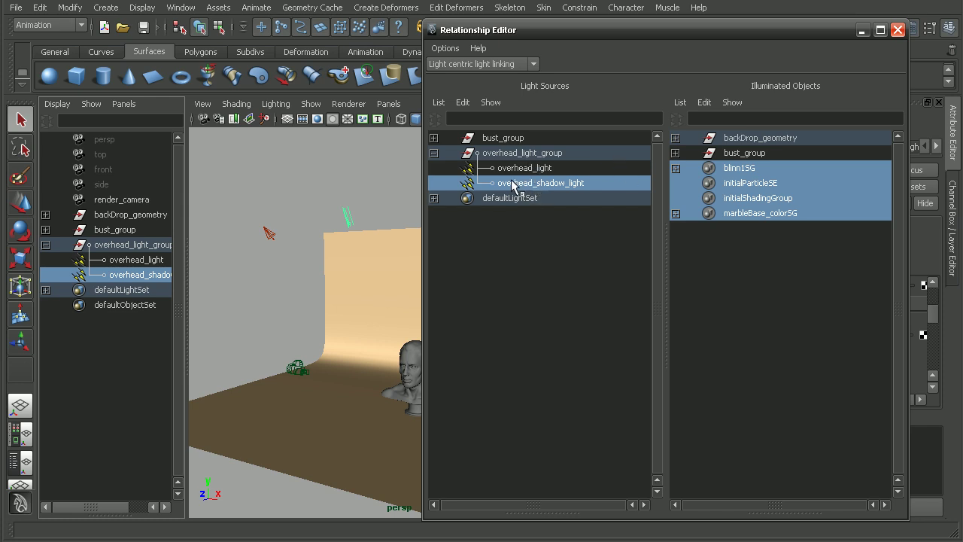
- Link bust_group to overhead_shadow_light and close the Relationship Editor
{"action": "left_click", "coordinate": [745, 153]}
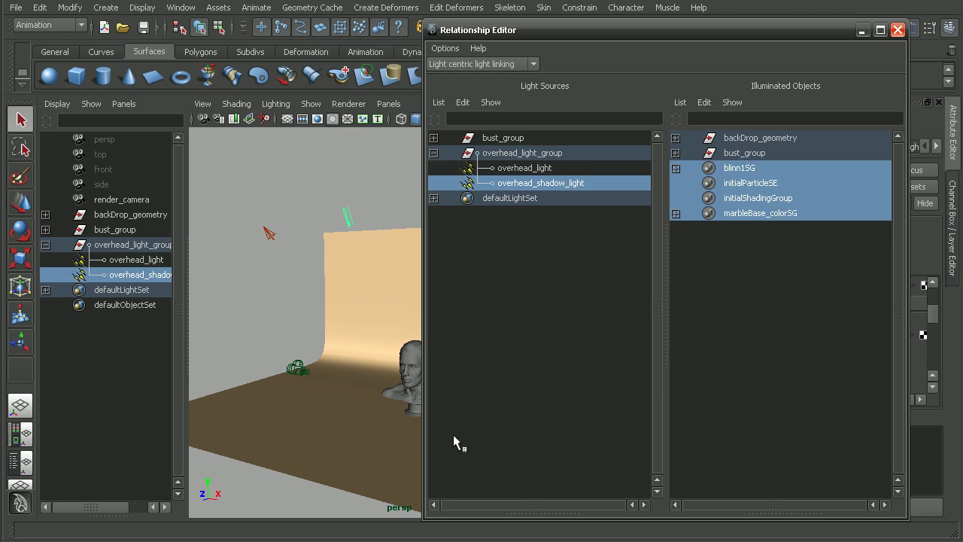
{"action": "left_click", "coordinate": [897, 30]}
- Render the current frame from render_camera in Render View to show the bust's shadow on the backdrop
{"action": "left_click", "coordinate": [640, 30]}
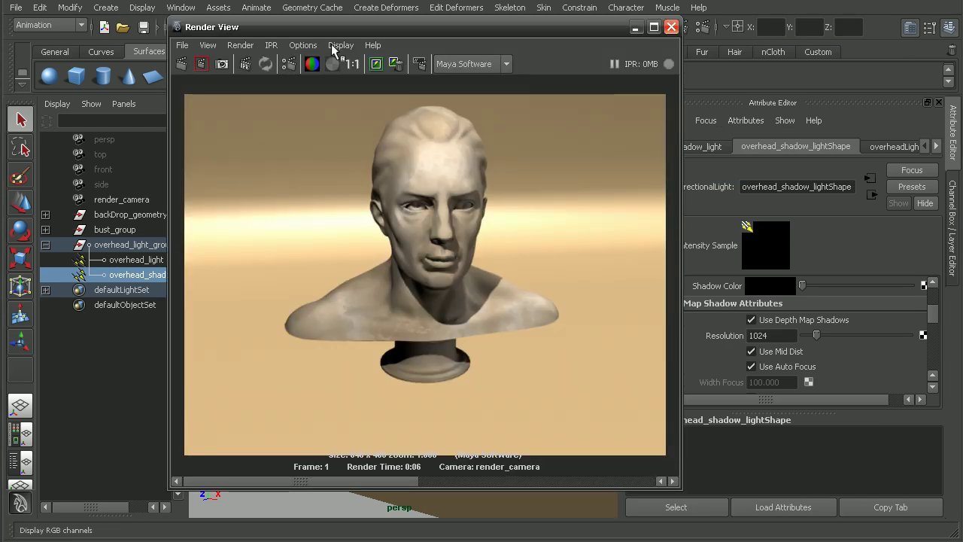
{"action": "left_click", "coordinate": [253, 48]}
{"action": "mouse_move", "coordinate": [254, 129]}
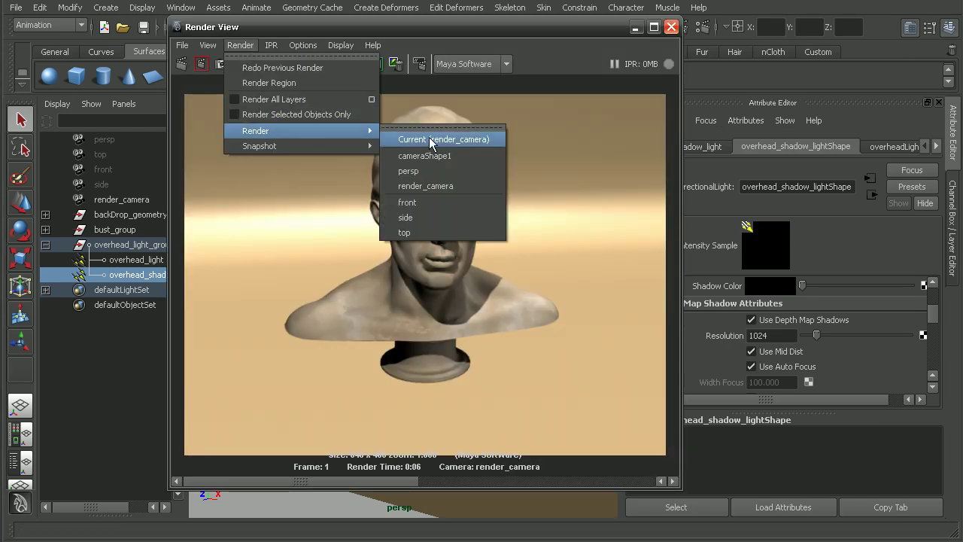
{"action": "left_click", "coordinate": [426, 186]}
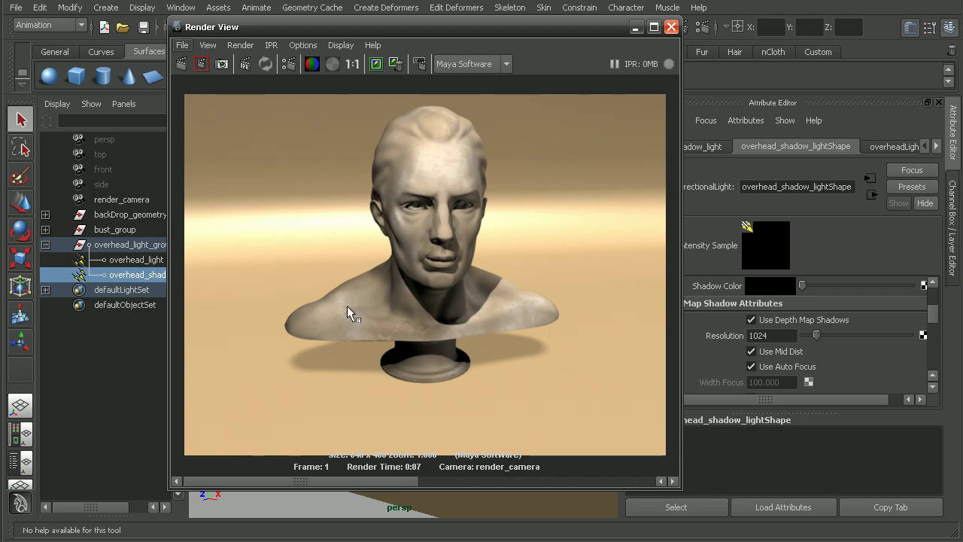
{"action": "left_click_drag", "start_coordinate": [371, 28], "coordinate": [407, 27]}
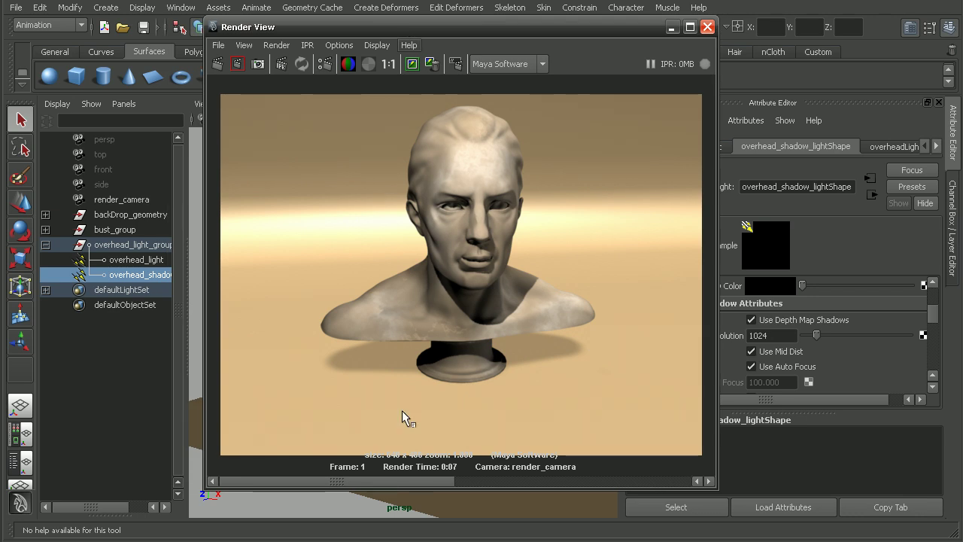